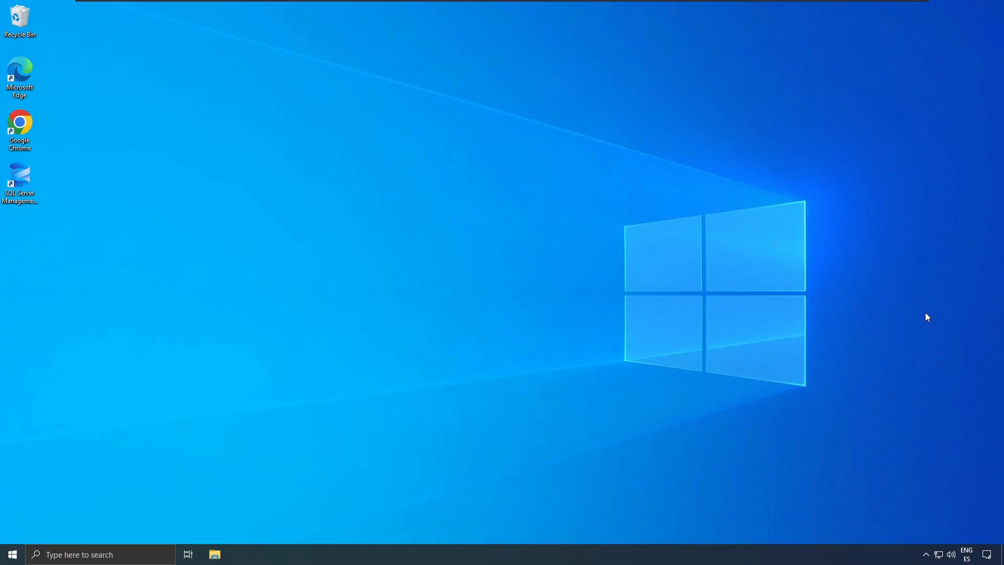
Step: In Google Chrome, search for "ge digital support" and open the login page of the GE Digital Customer Center
double_click(33, 131)
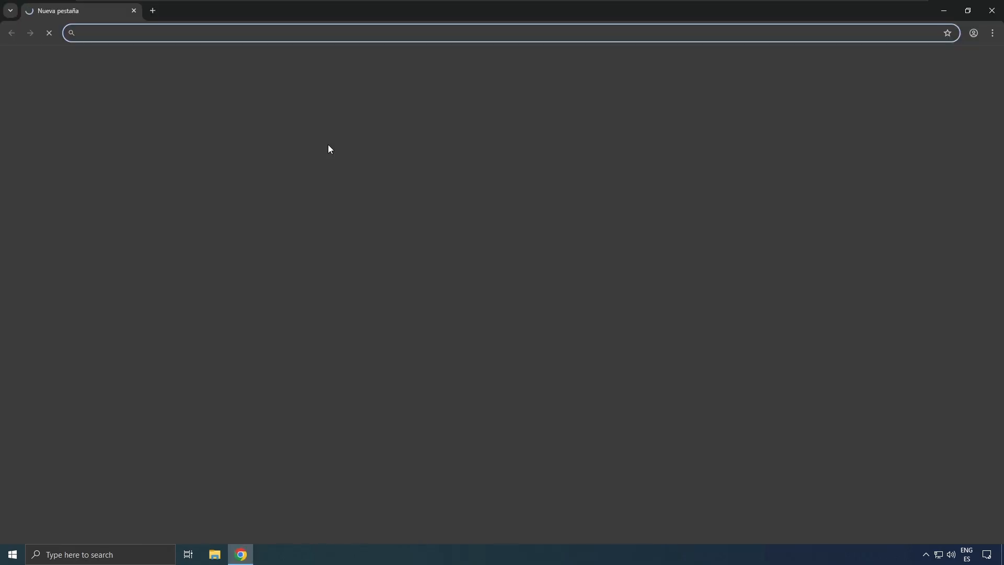
type("ge")
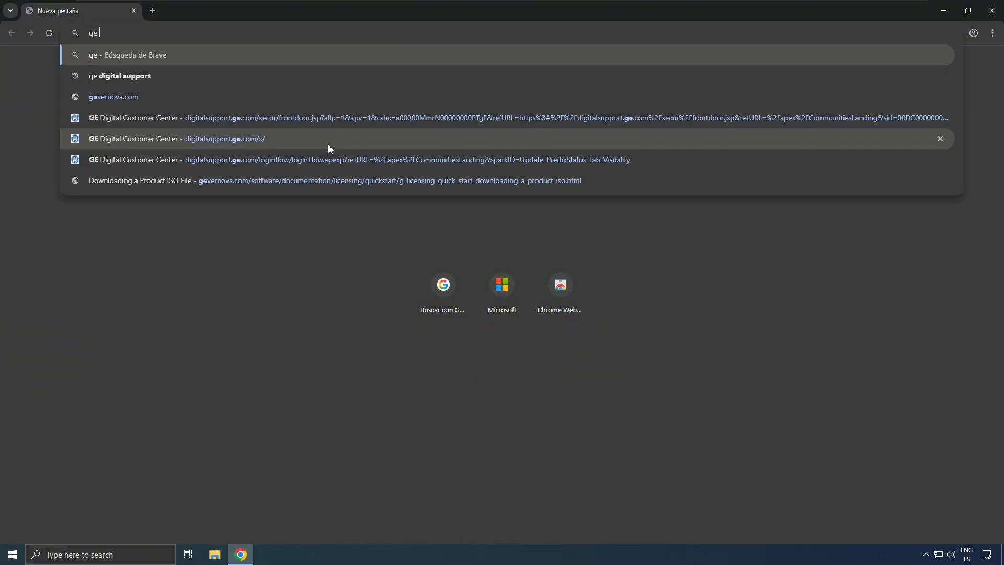
left_click(160, 76)
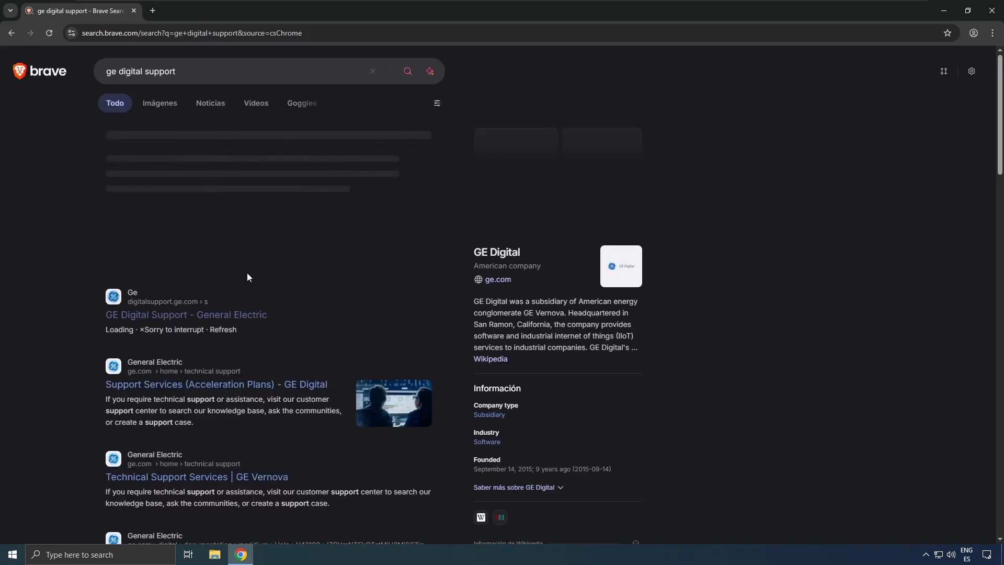
left_click(239, 316)
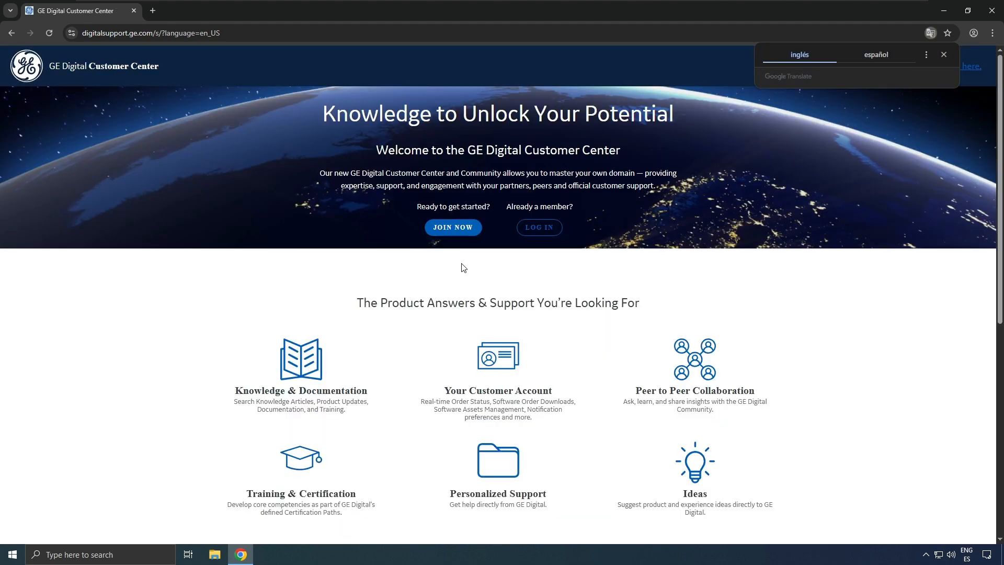
left_click(944, 55)
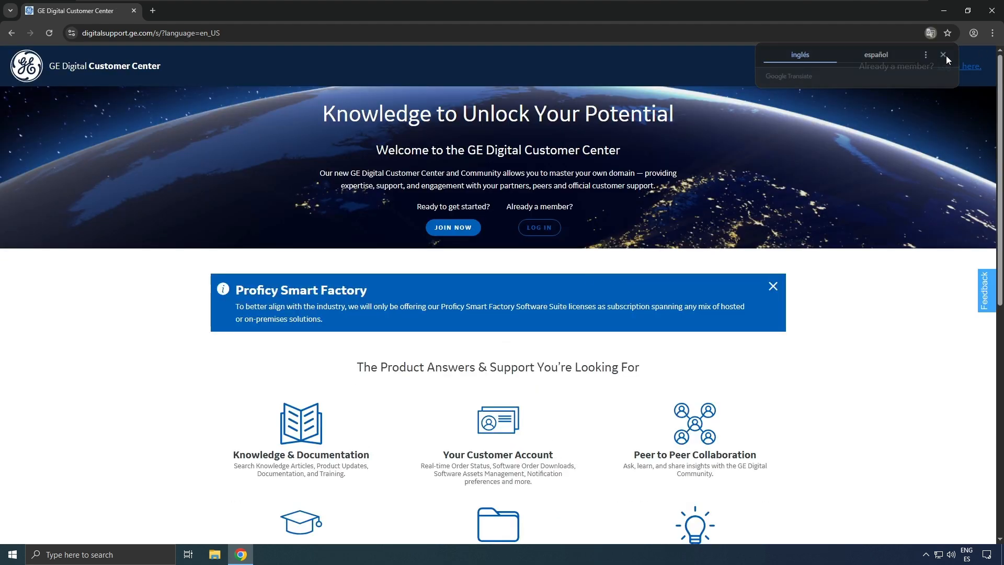
left_click(967, 75)
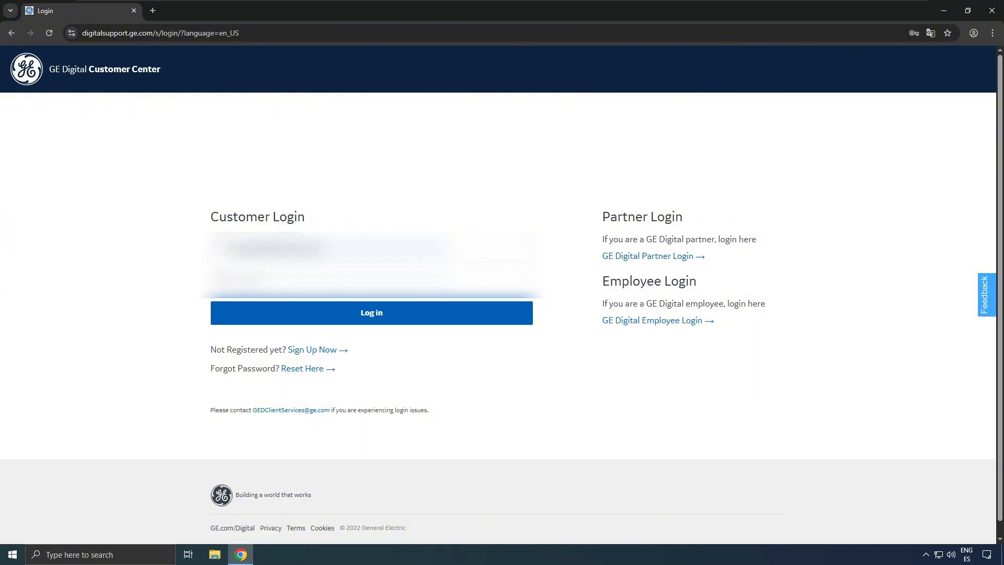
Step: Open the Free iFIX HMI/SCADA Software Trial page on gevernova.com and review the trial details and request form
key("Return")
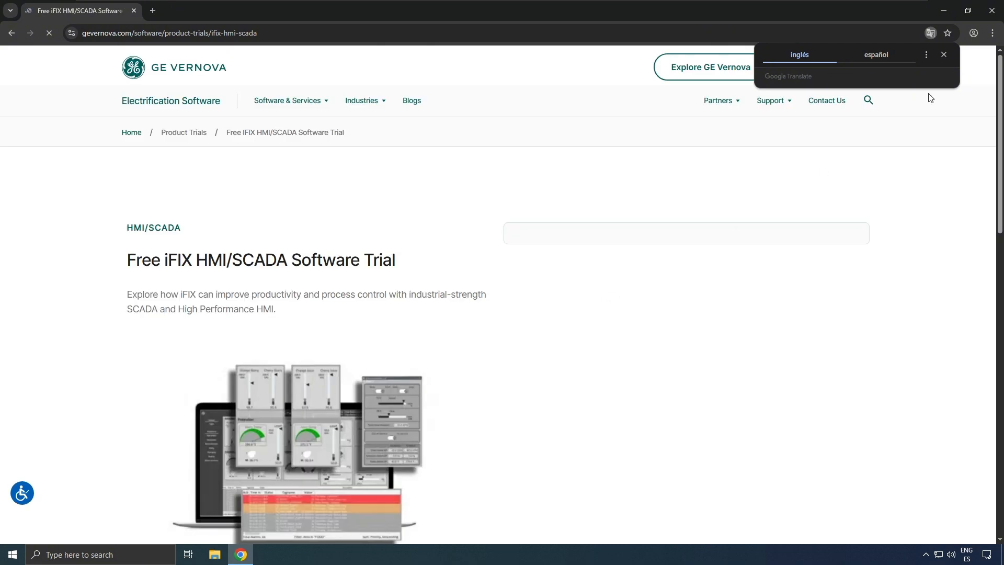
left_click(945, 57)
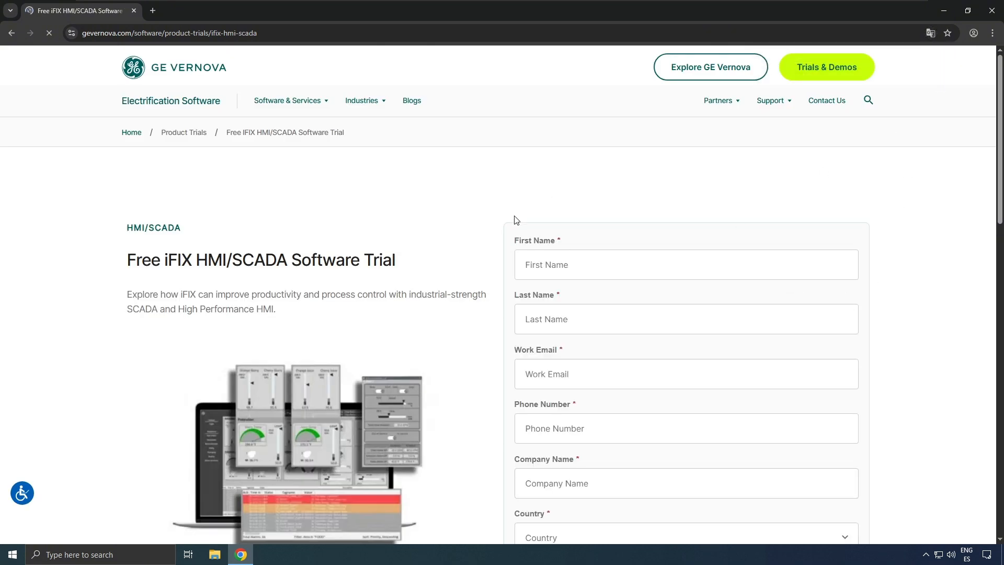
scroll(512, 218, "down", 2)
scroll(545, 258, "down", 8)
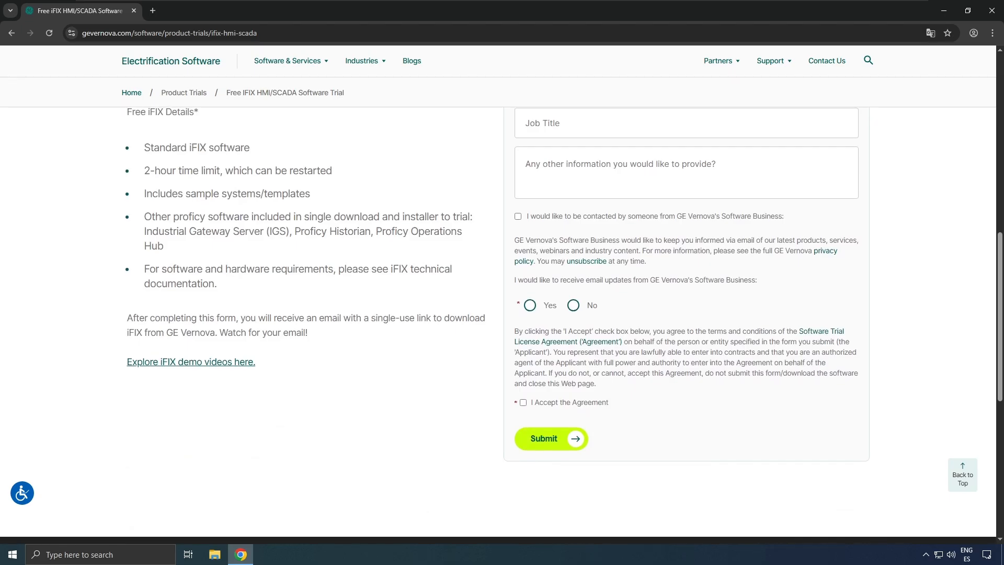
scroll(546, 260, "up", 6)
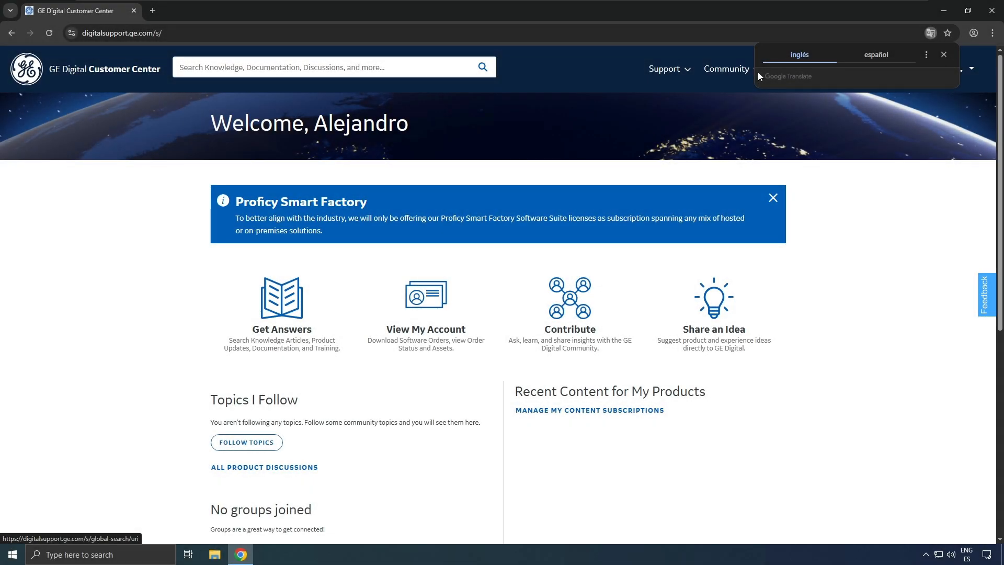
Step: In the customer account's software order downloads, open GE iFix-English v2024 under Proficy HMI/SCADA - iFIX
left_click(944, 55)
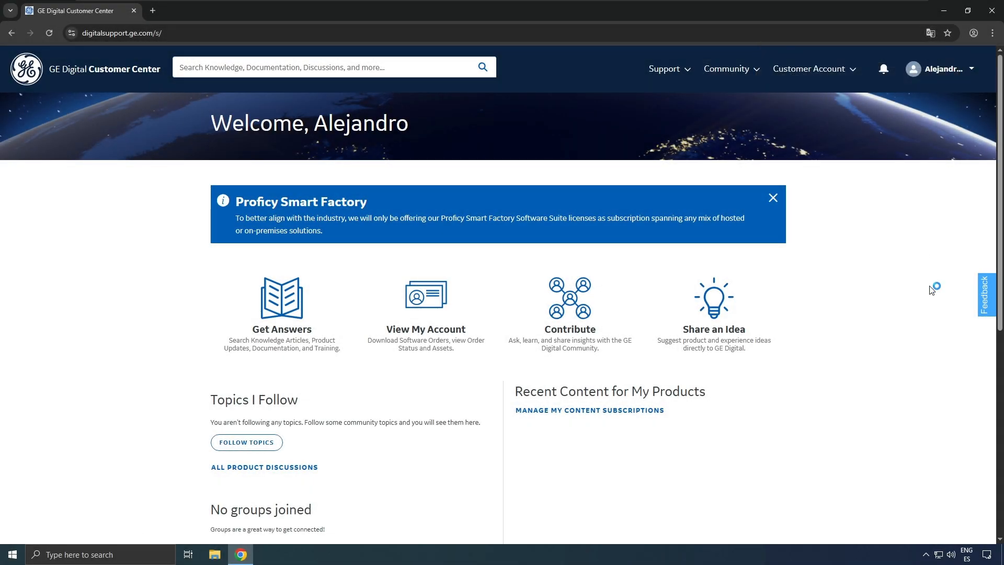
left_click(799, 69)
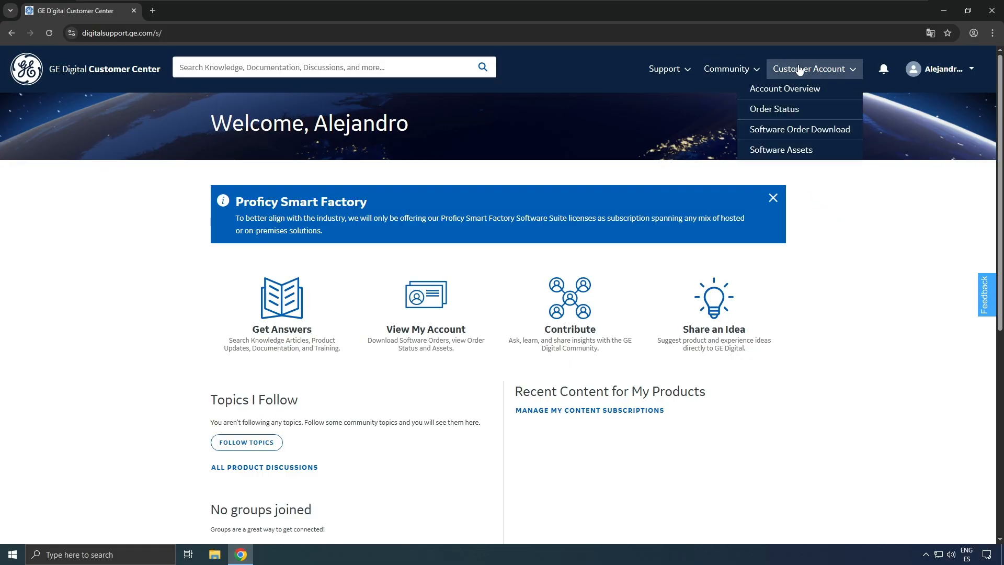
left_click(820, 131)
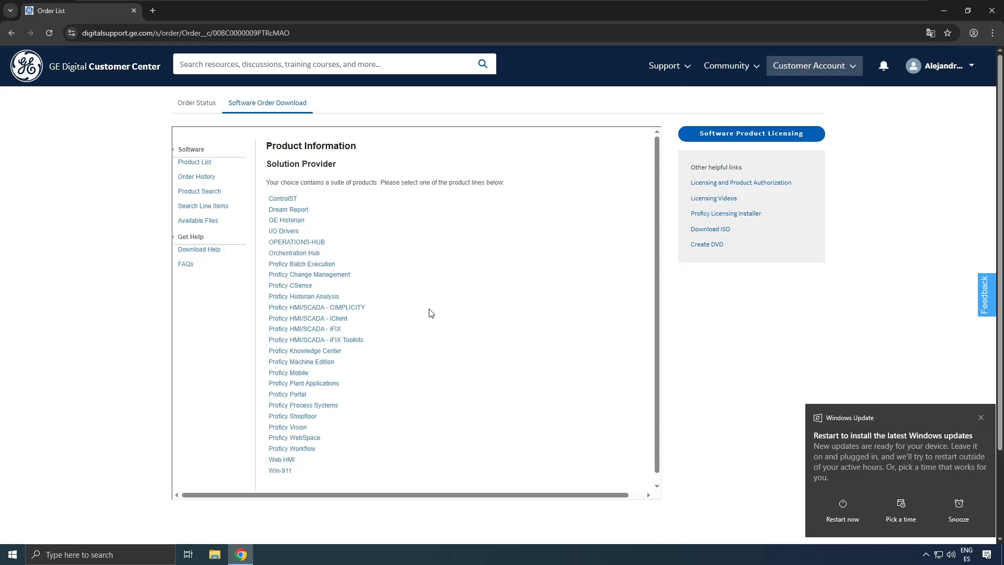
left_click(327, 333)
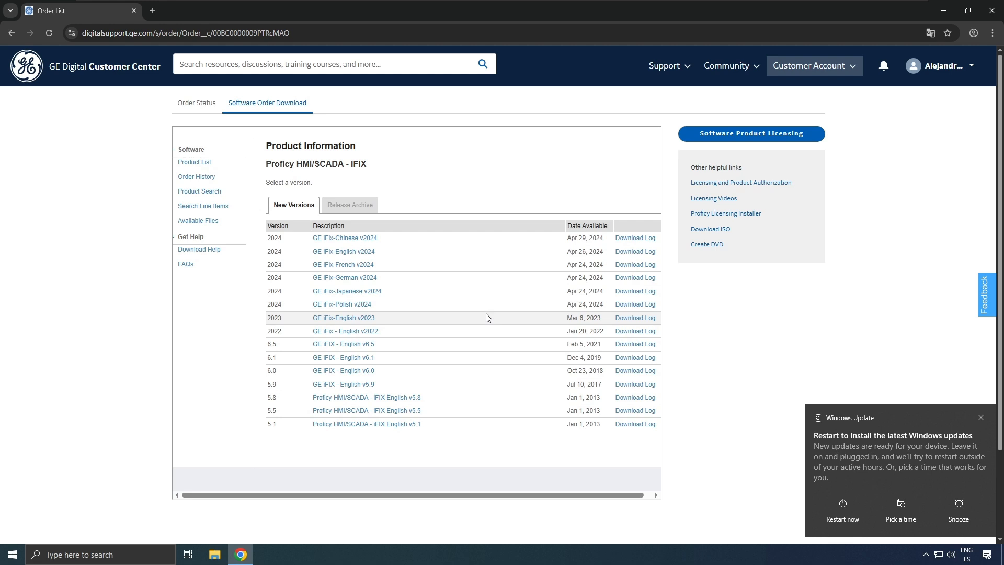
left_click(359, 255)
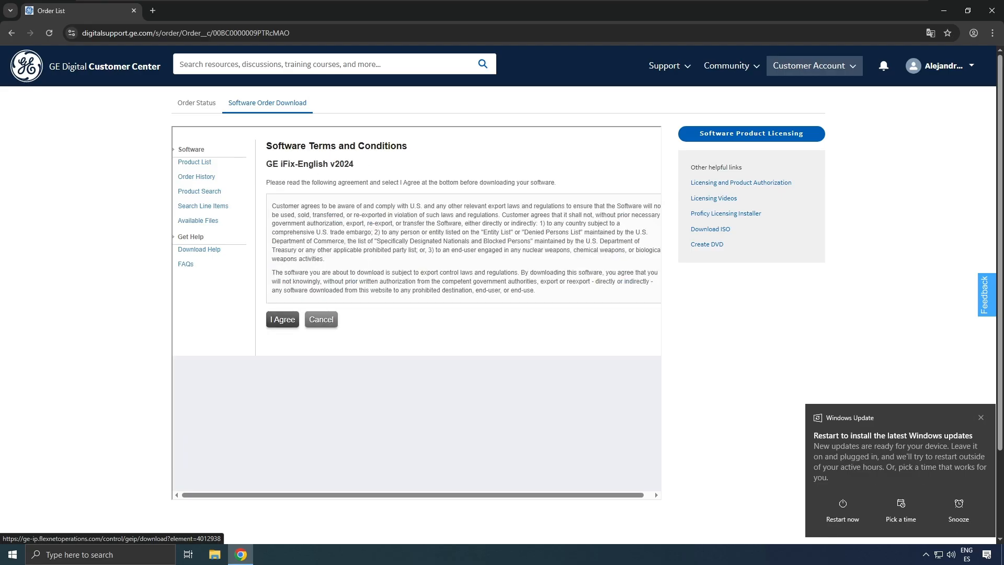
Step: Agree to the software terms and conditions and download GE_iFIX_v2024_Proficy_Installer_English.iso
left_click(284, 320)
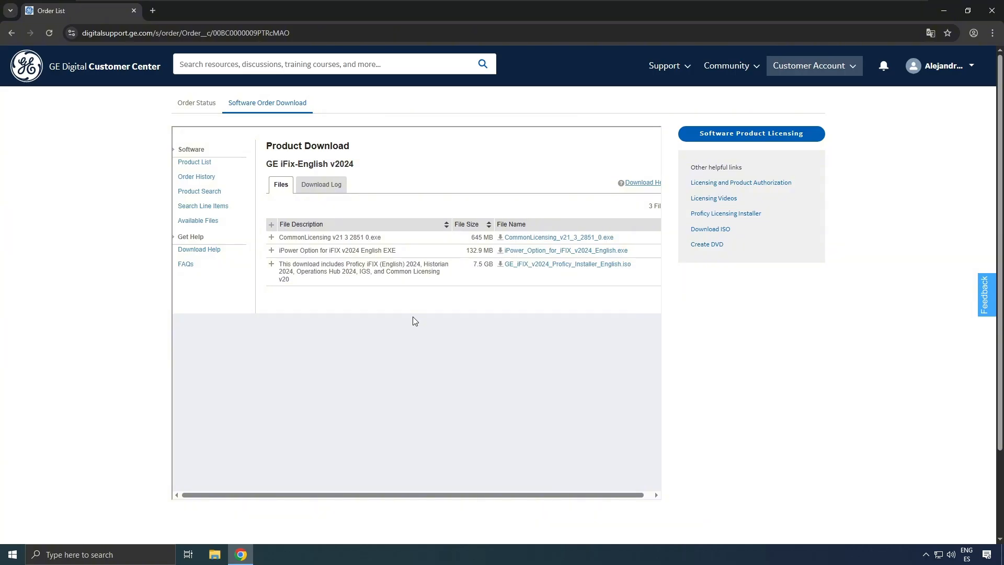
left_click(562, 264)
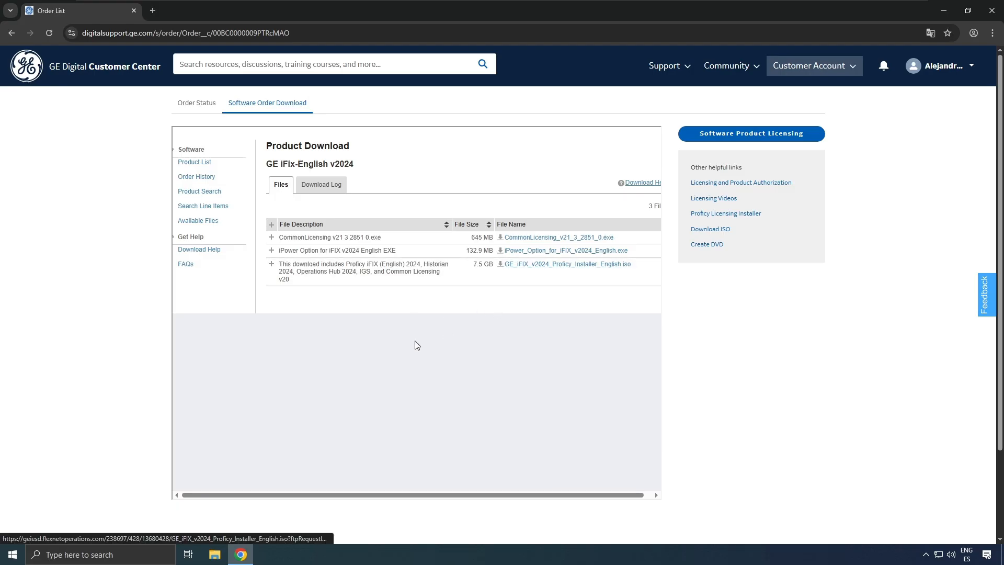
left_click(956, 33)
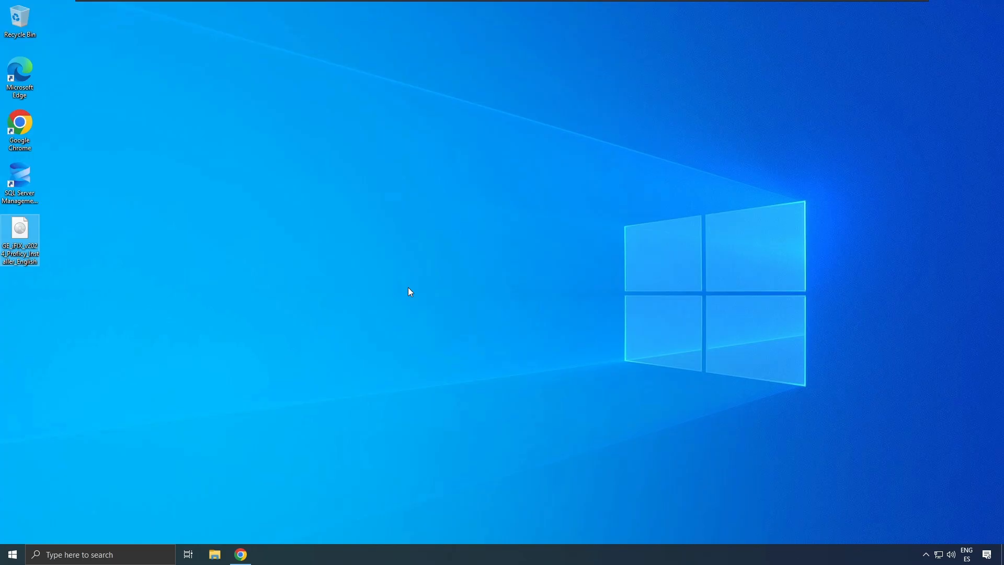
Step: Mount the downloaded iFIX installer ISO from the desktop and run its Setup batch file
double_click(25, 248)
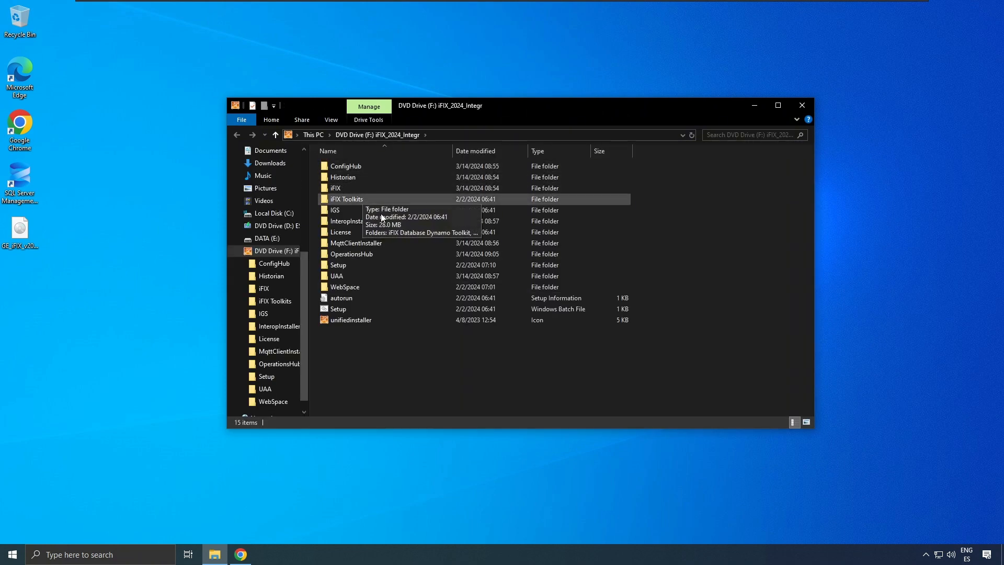
double_click(374, 307)
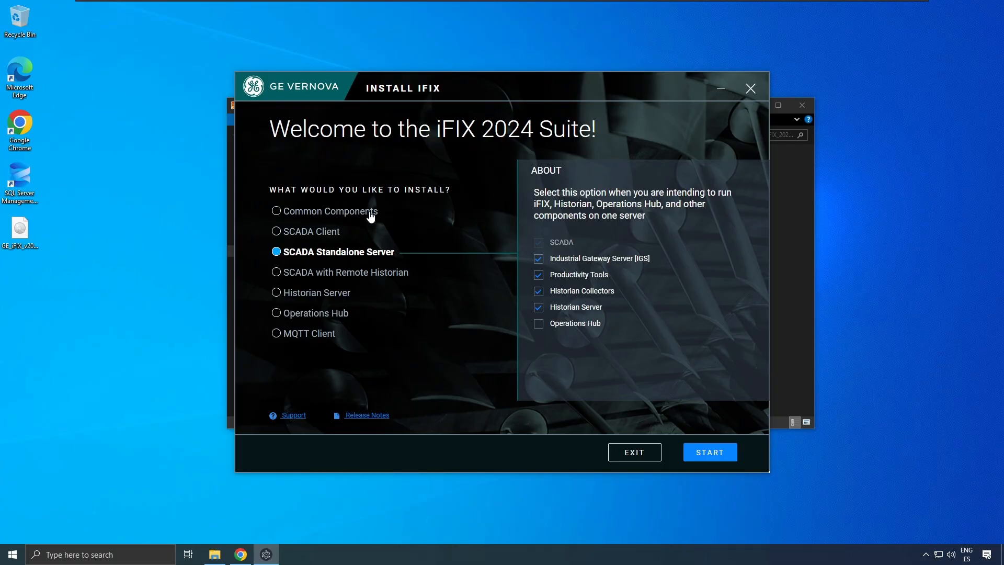
Step: Compare the iFIX installation types and start a SCADA Standalone Server installation with its default components
left_click(366, 213)
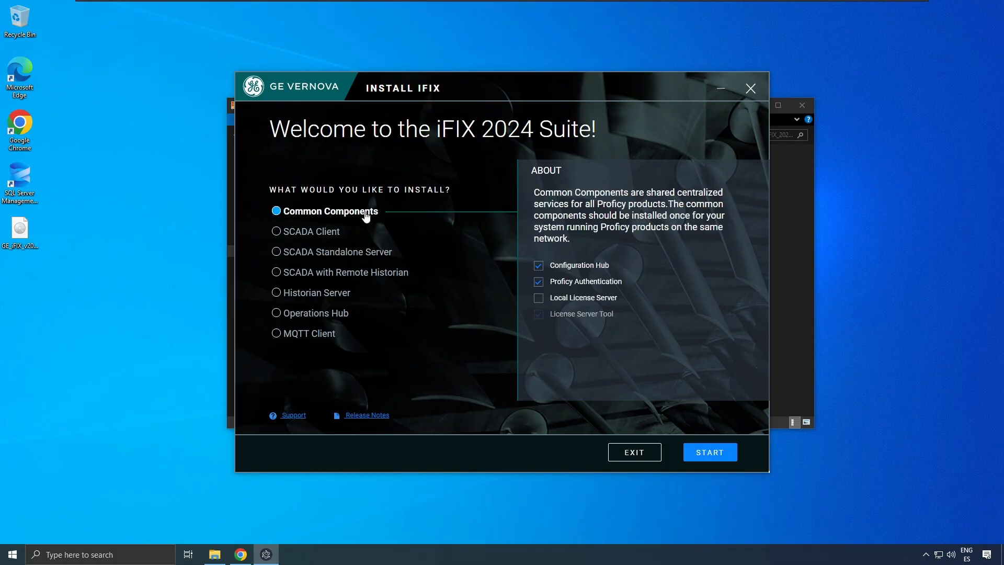
left_click(304, 232)
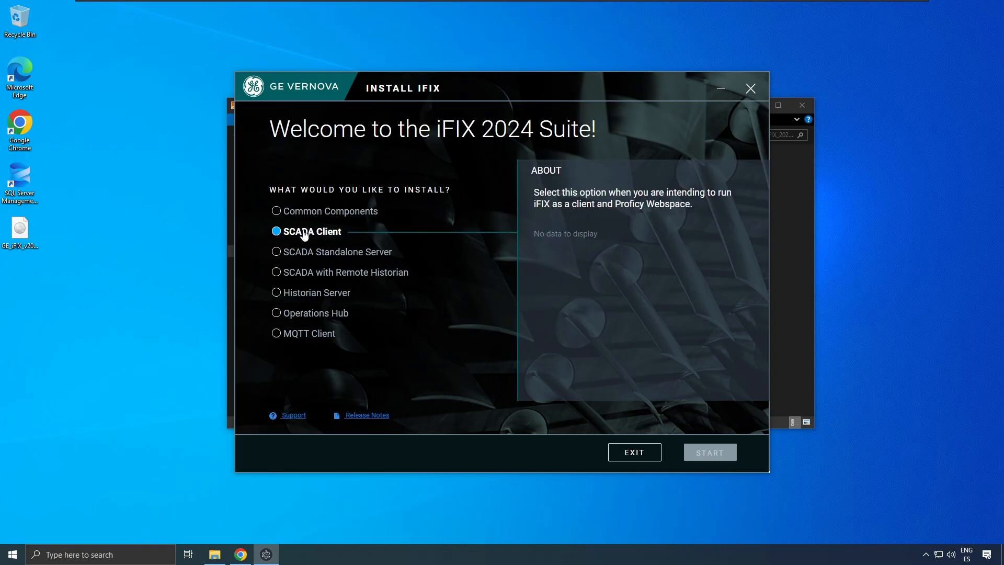
left_click(350, 255)
left_click(345, 278)
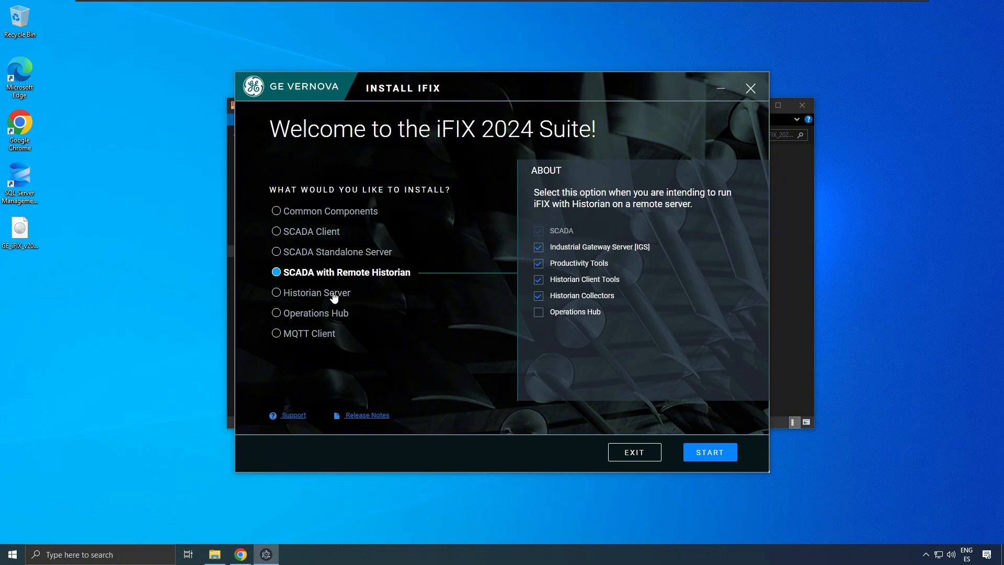
left_click(336, 296)
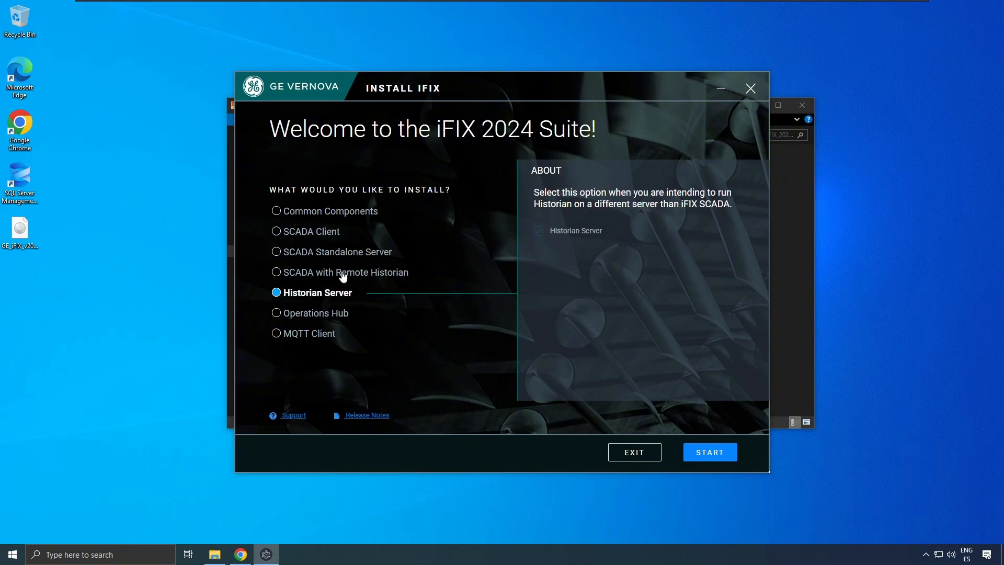
left_click(338, 254)
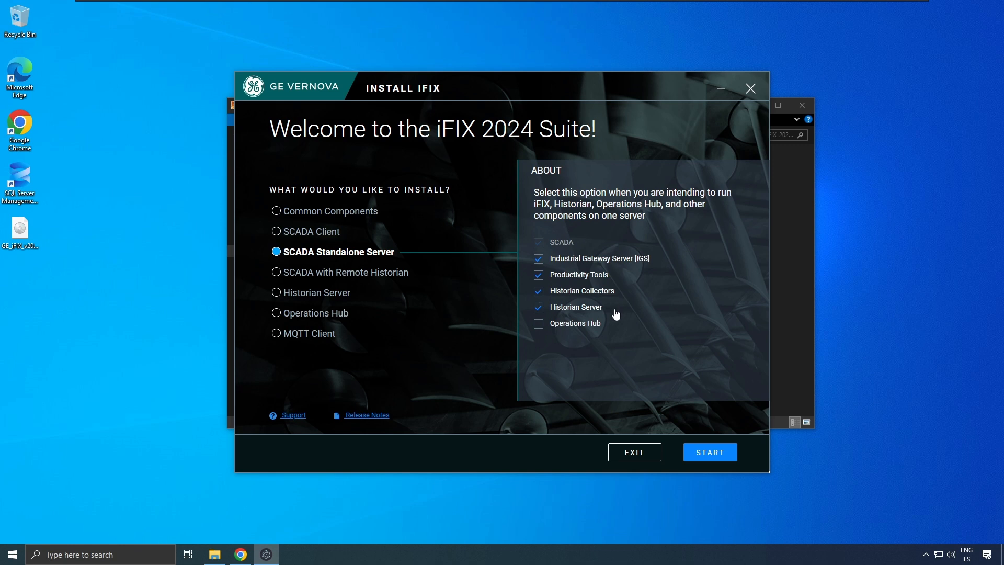
left_click(722, 459)
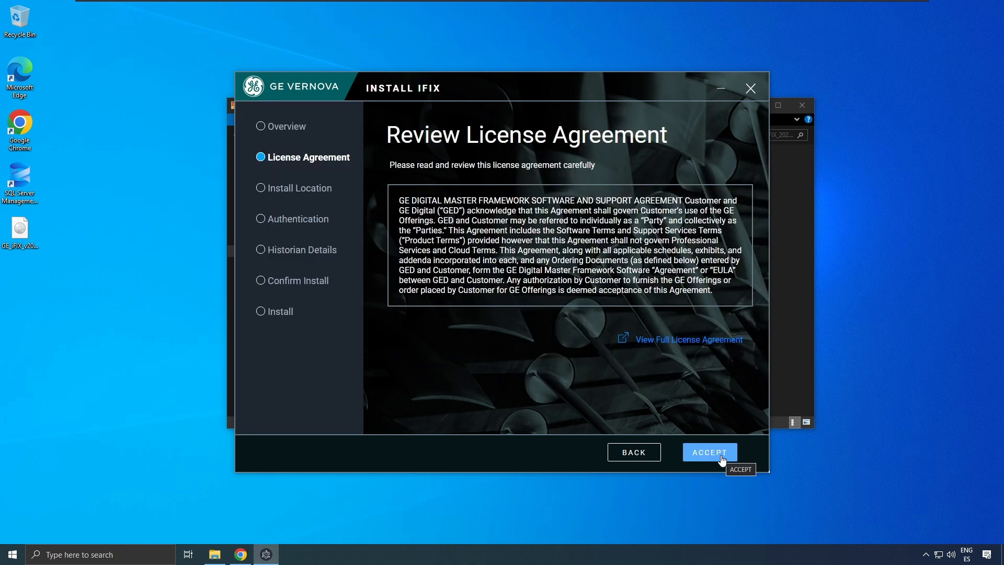
Step: Accept the license agreement and keep the install location C:\Program Files (x86)\Proficy with the iFIX node name FIX
left_click(722, 459)
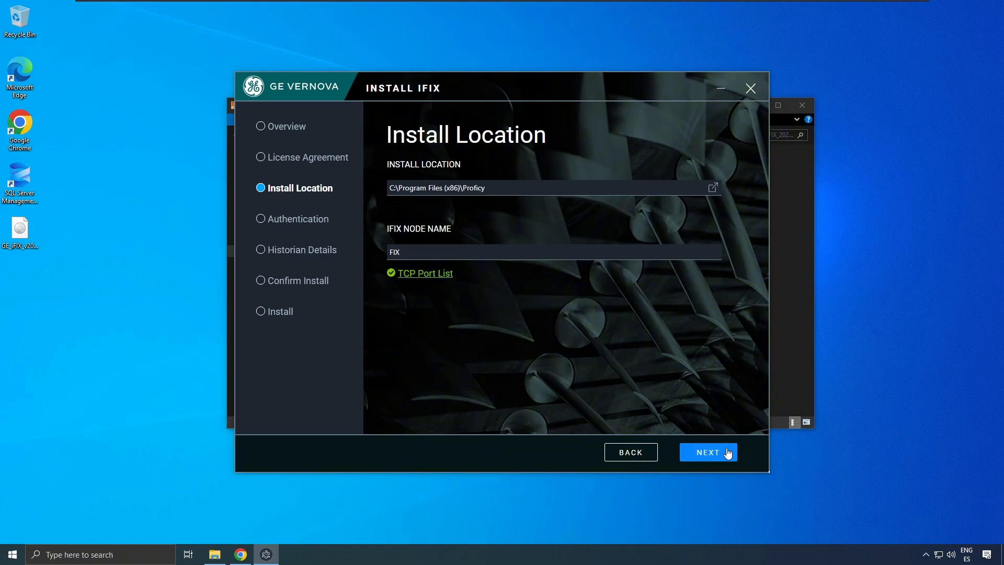
left_click(728, 453)
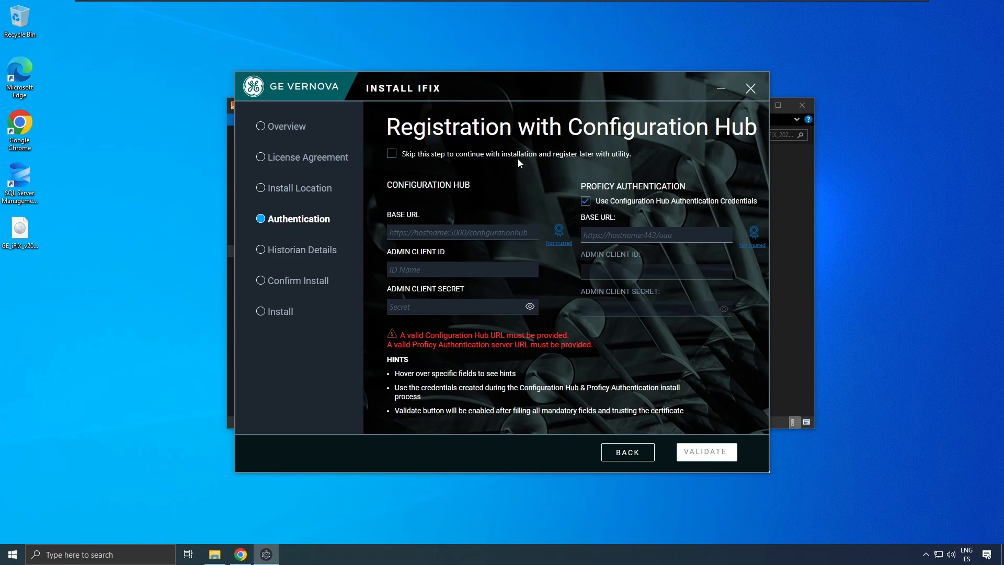
Step: Skip the Configuration Hub registration and keep the Historian data path C:\Proficy Historian Data without certificate-based security
left_click(536, 156)
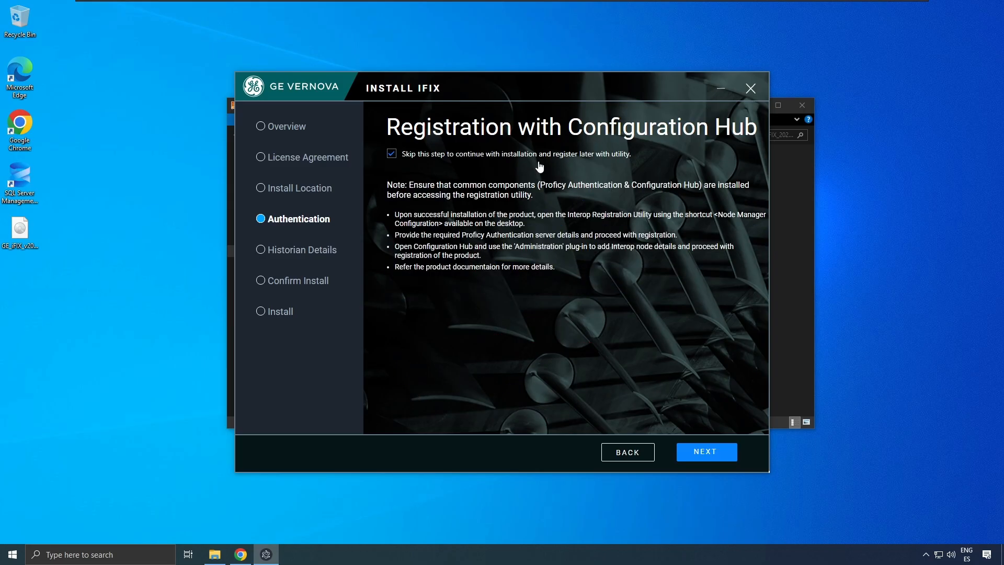
left_click(712, 462)
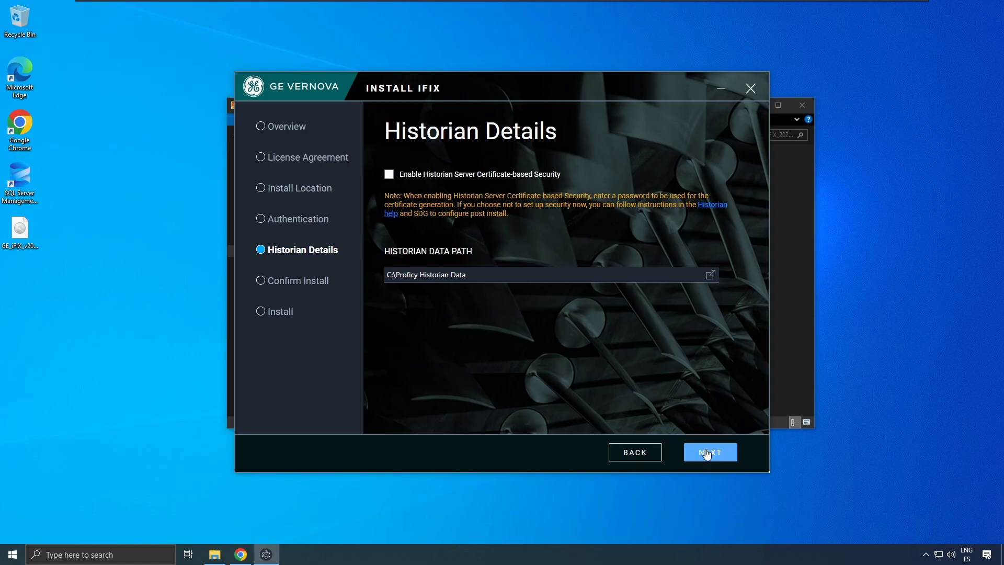
left_click(707, 454)
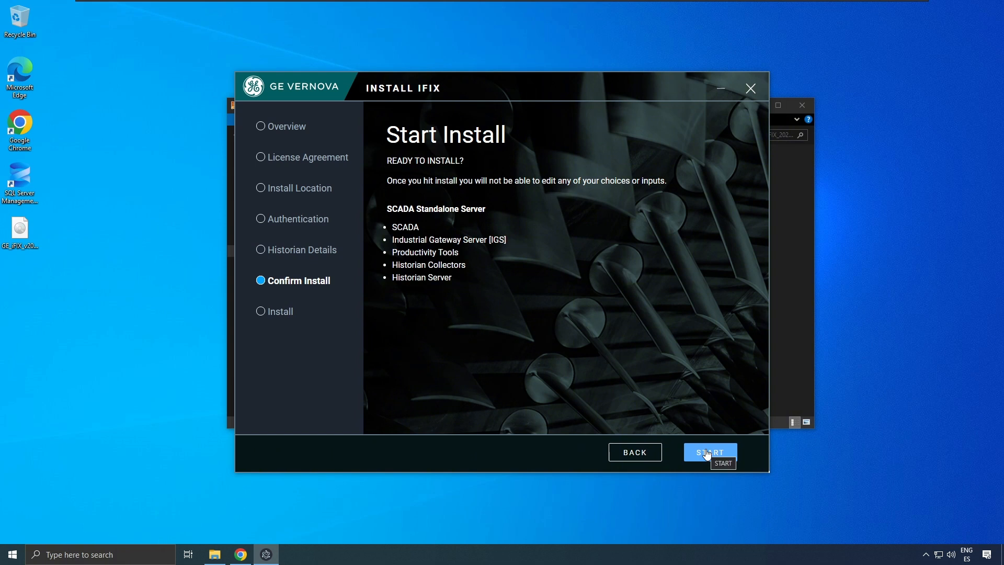
Step: Run the SCADA Standalone Server installation through to completion, close the installer and reboot the computer immediately
left_click(706, 454)
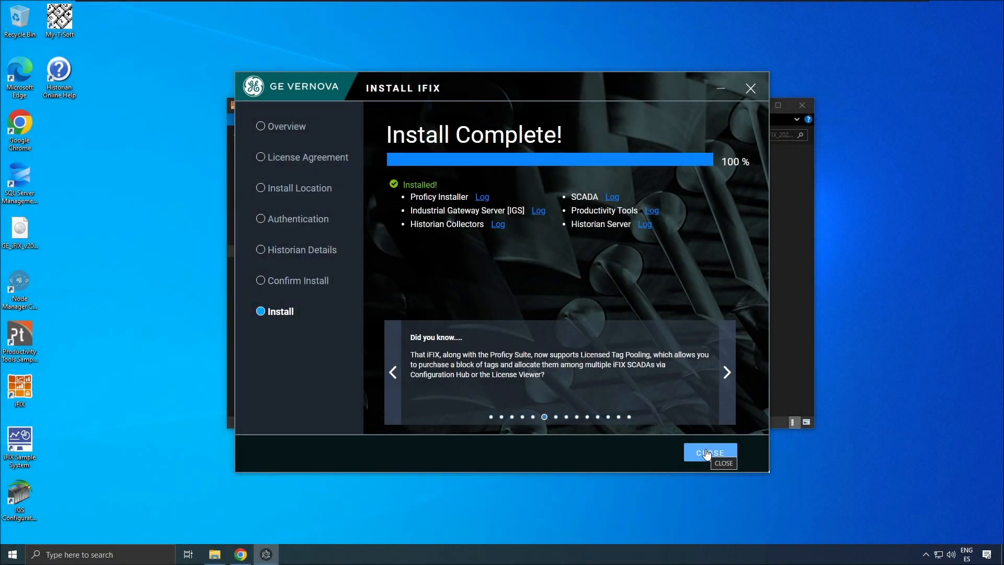
left_click(706, 453)
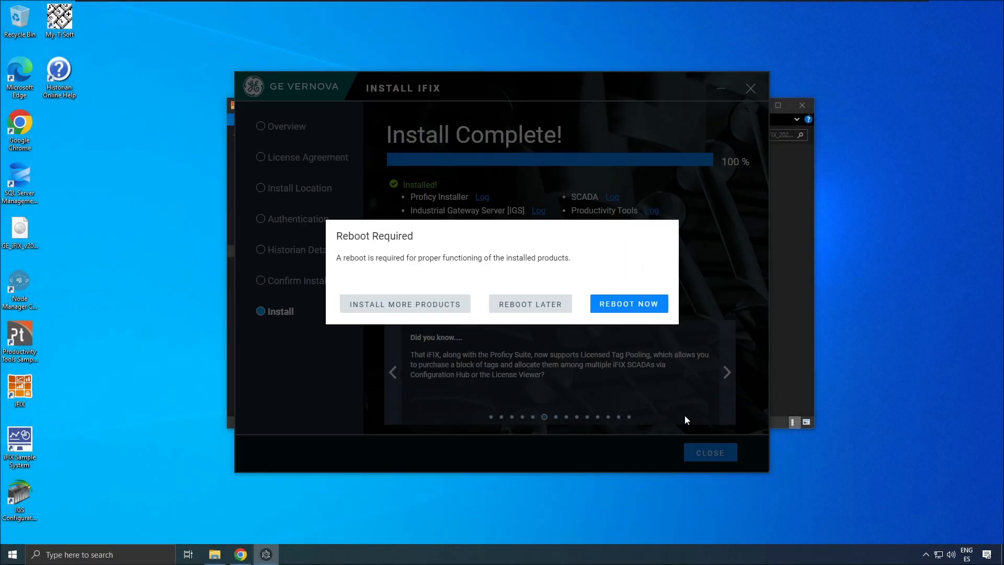
left_click(634, 309)
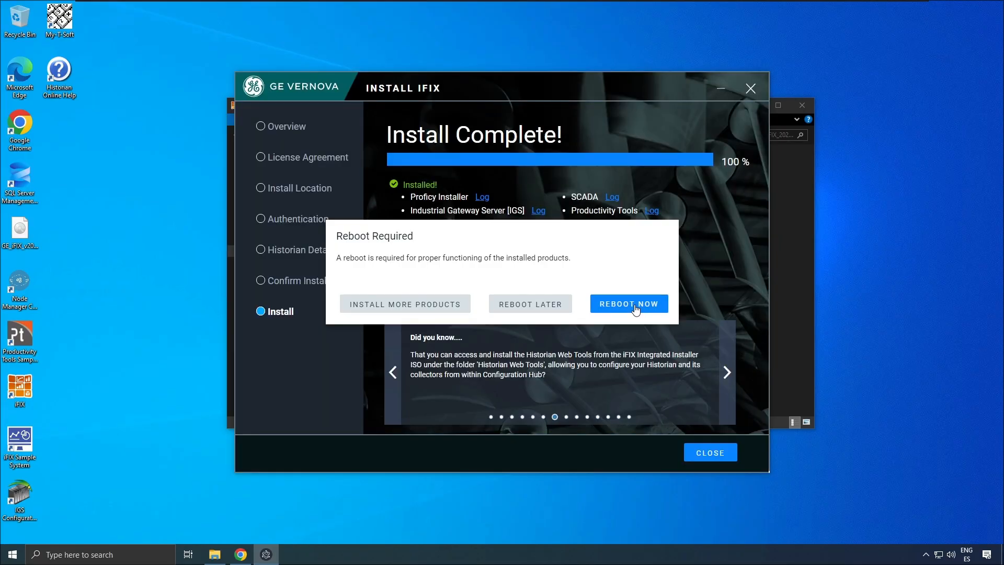